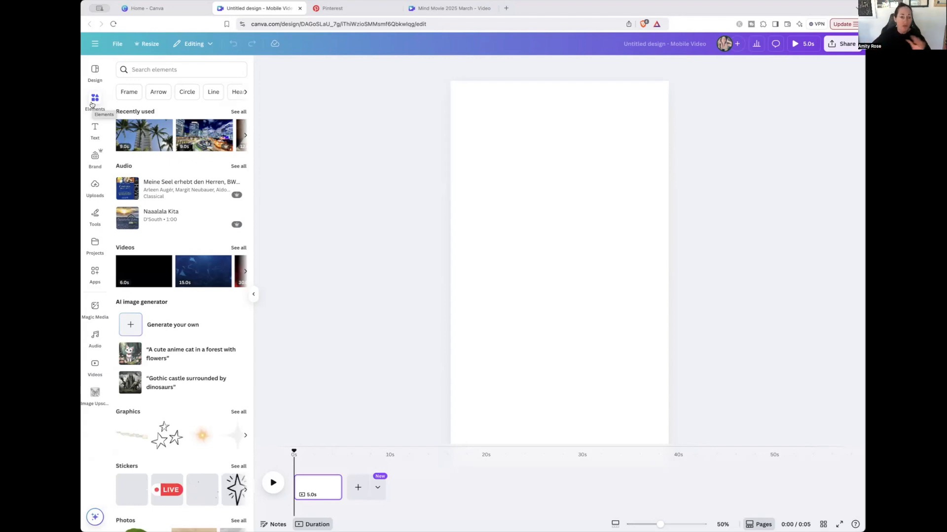
# Search the elements for kaleidoscope videos and fill the blank page with the 1:00 yellow kaleidoscope clip
pyautogui.click(162, 71)
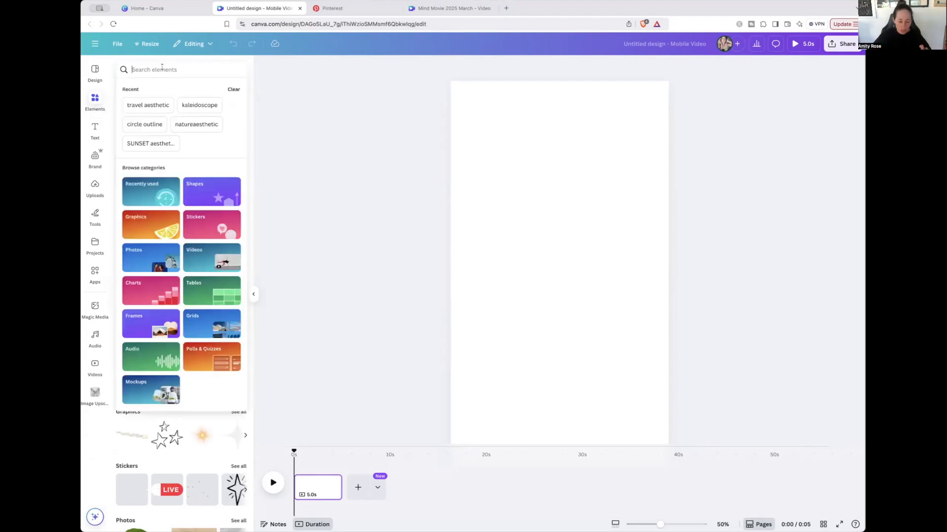
pyautogui.write('kaleidoscope')
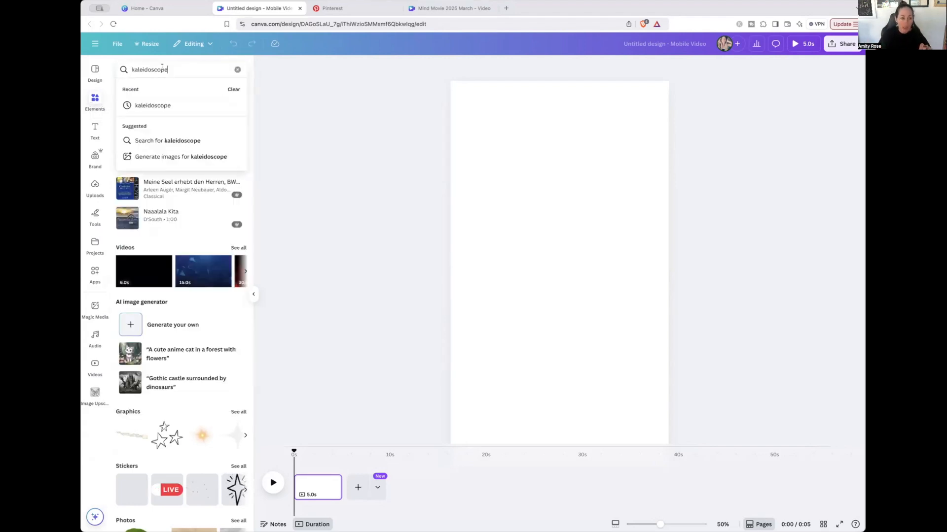
pyautogui.click(183, 106)
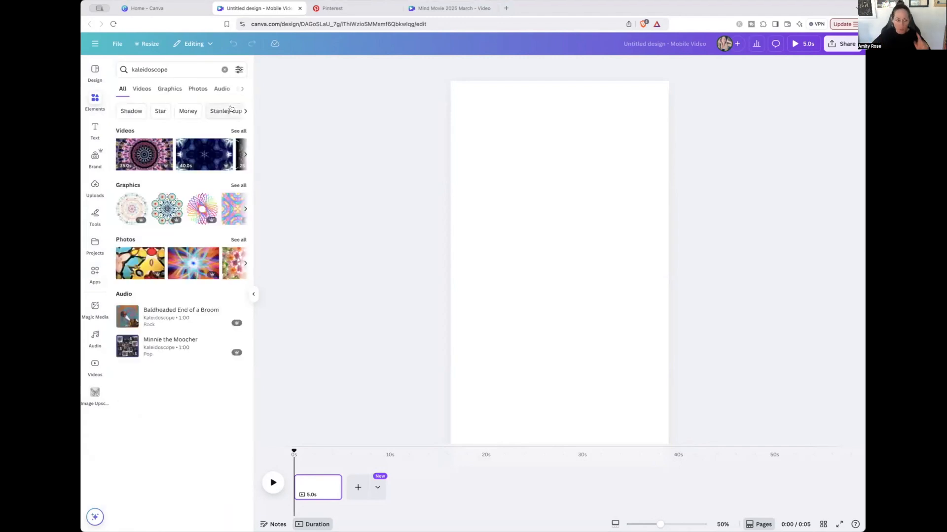
pyautogui.click(232, 133)
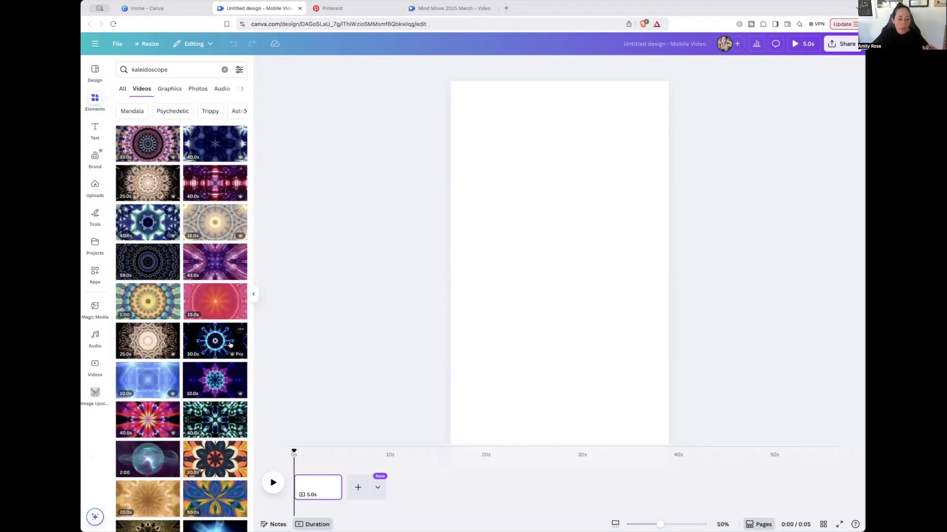
pyautogui.scroll(-2, 231, 345)
pyautogui.scroll(-2, 230, 344)
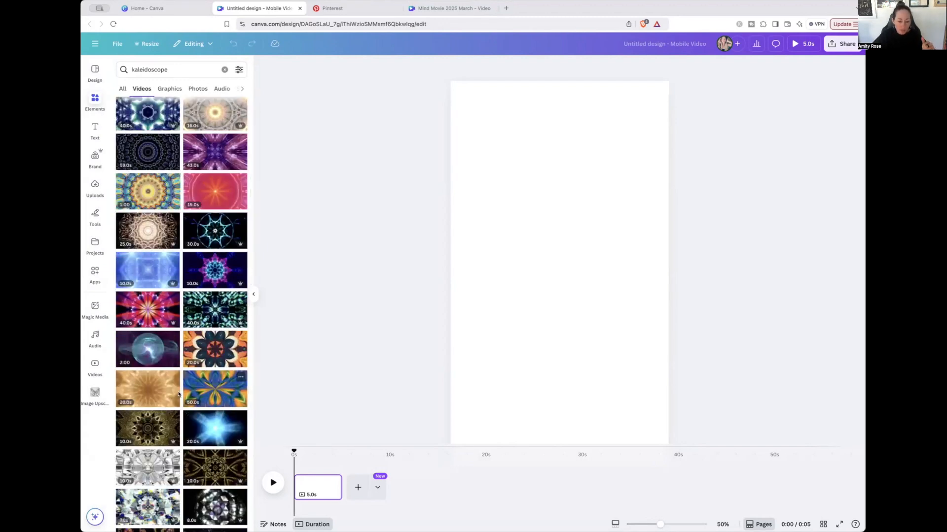
pyautogui.scroll(4, 215, 241)
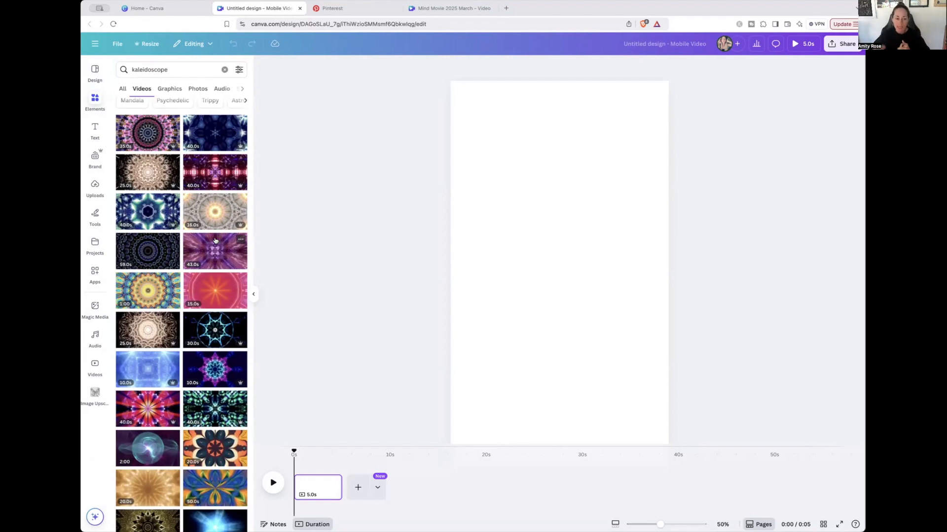
pyautogui.moveTo(148, 291); pyautogui.dragTo(323, 475)
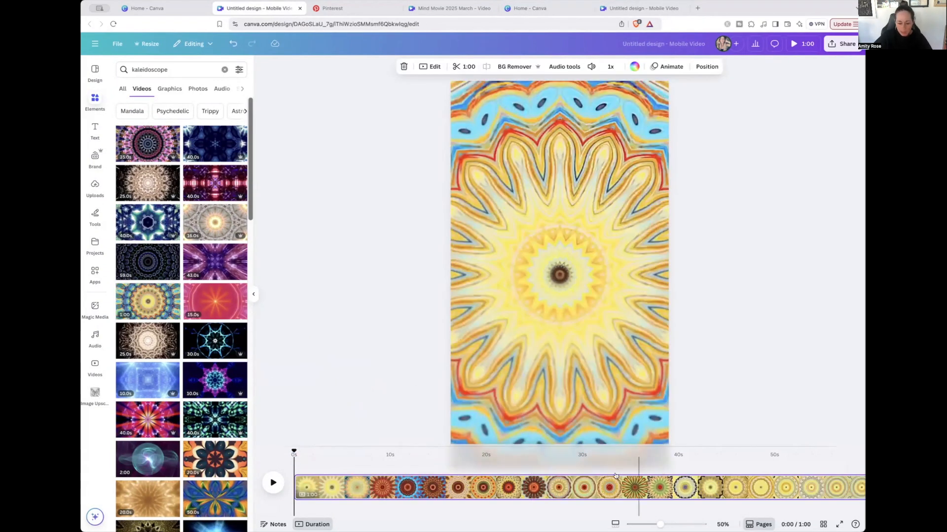
# Add a blank page after the kaleidoscope clip and search the elements for travel videos
pyautogui.hscroll(2, 623, 475)
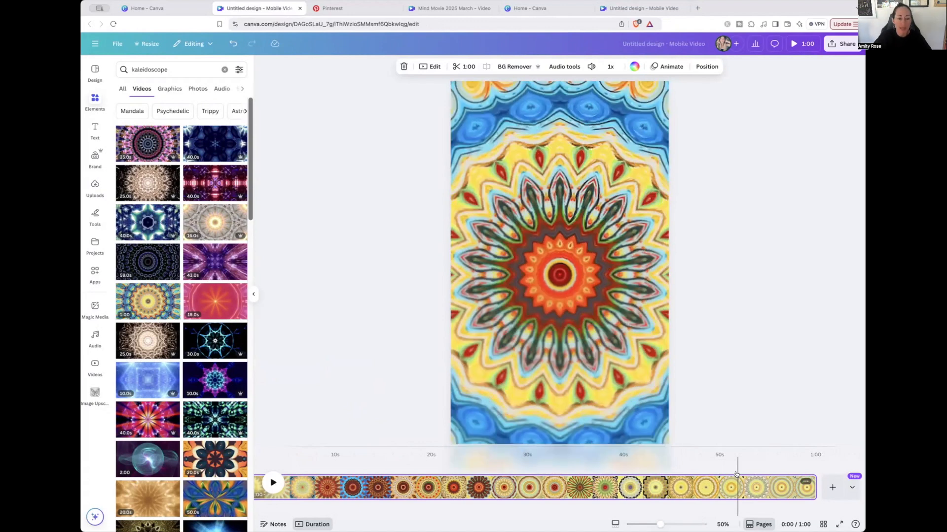
pyautogui.click(768, 481)
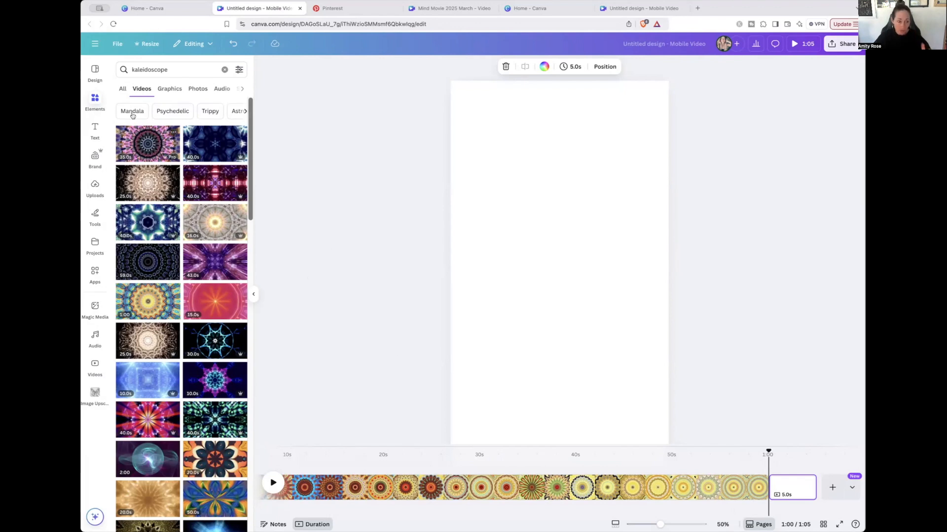
pyautogui.click(224, 69)
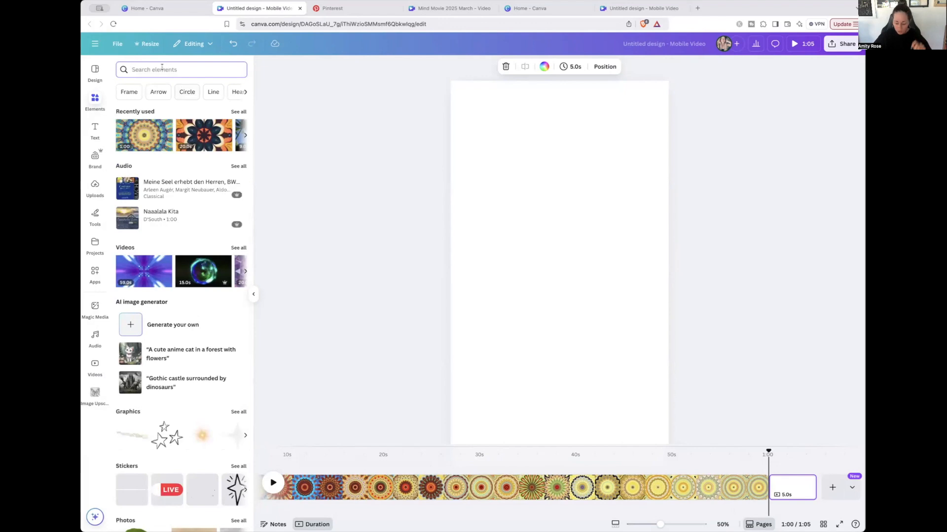
pyautogui.write('travel')
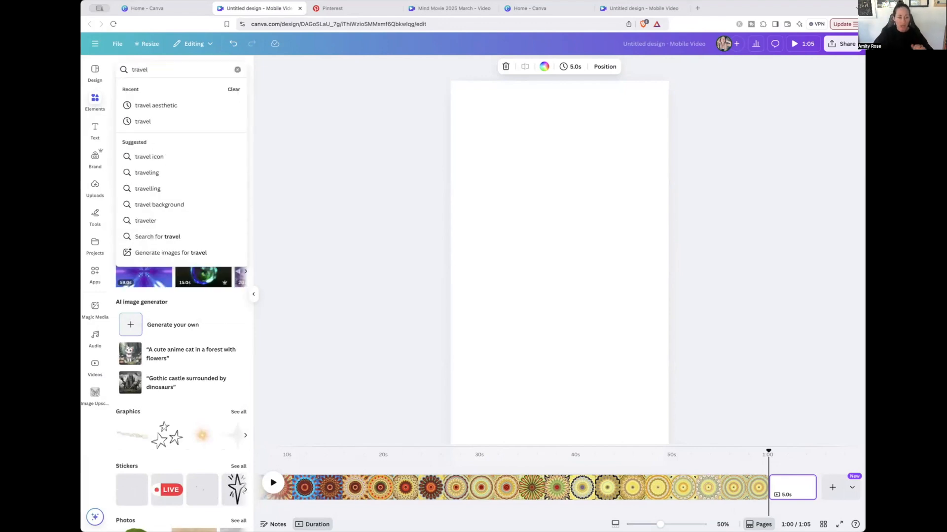
pyautogui.press('Return')
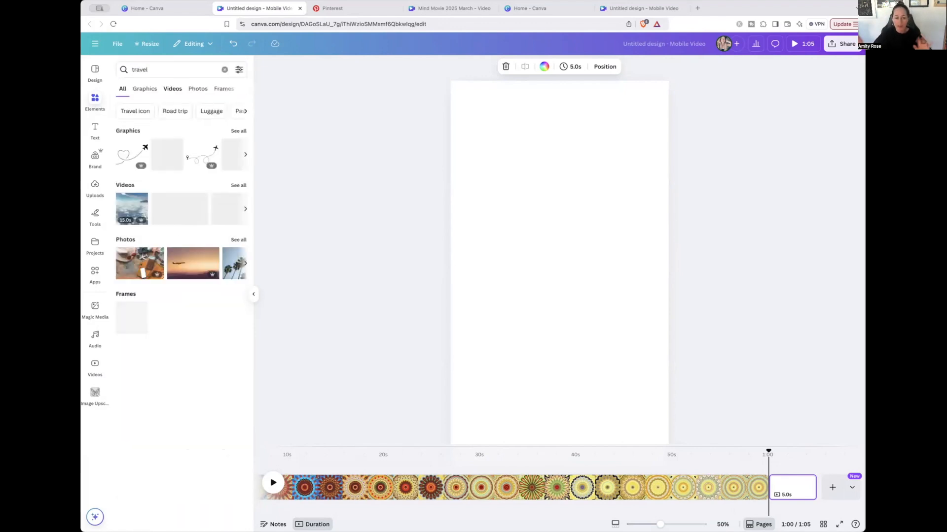
pyautogui.click(172, 89)
pyautogui.moveTo(242, 311)
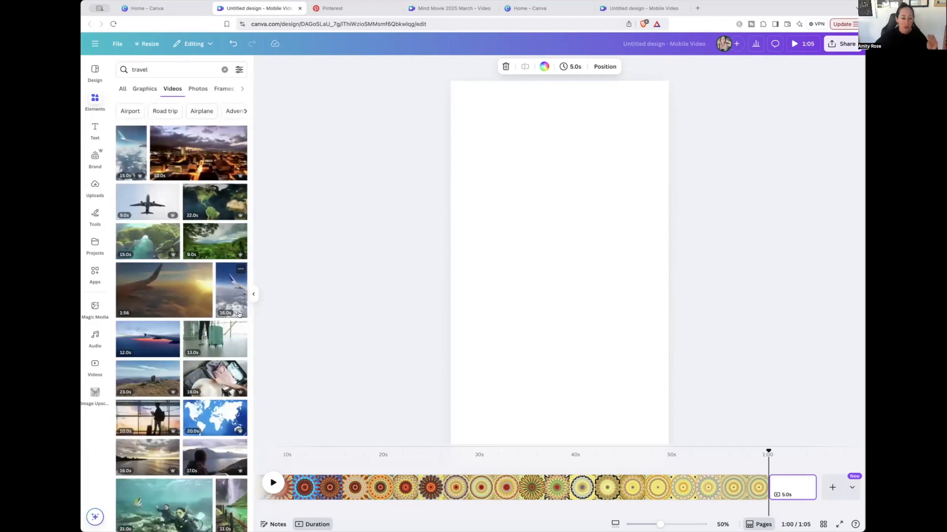
pyautogui.moveTo(236, 327)
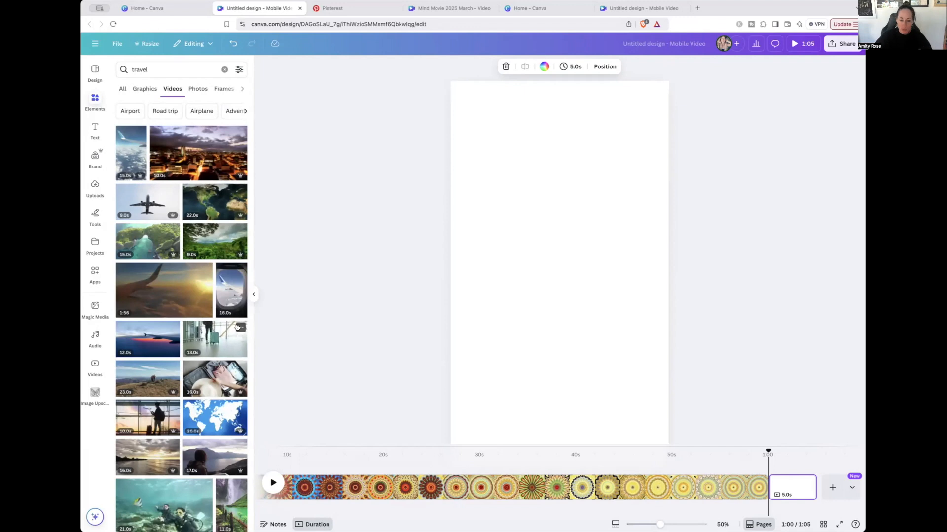
# Place the aerial green coastline video on the new page and scale it to the full page width along the upper edge
pyautogui.moveTo(141, 240)
pyautogui.moveTo(139, 240); pyautogui.dragTo(502, 257)
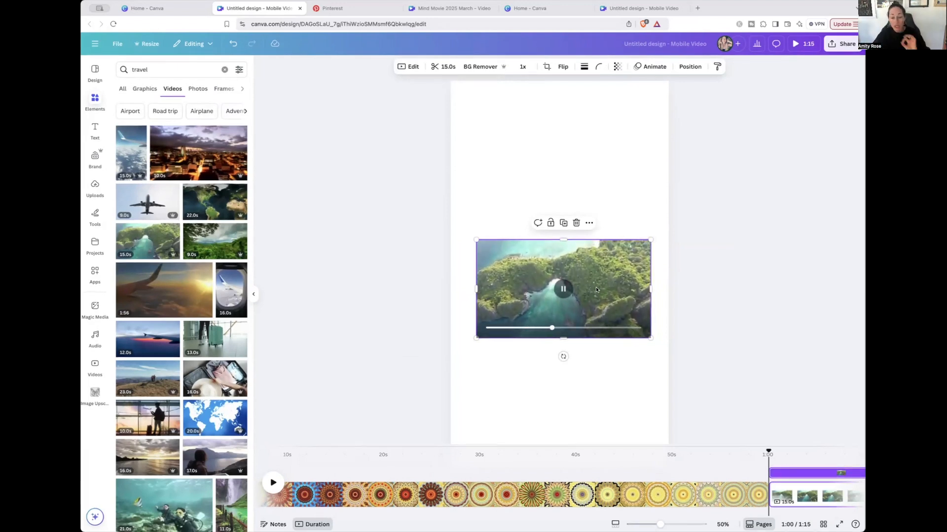
pyautogui.moveTo(595, 288); pyautogui.dragTo(569, 117)
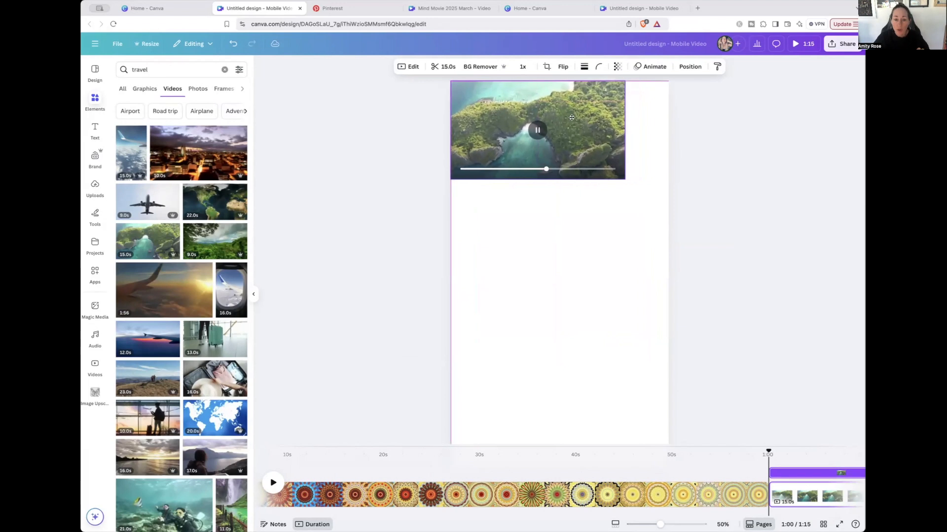
pyautogui.moveTo(617, 180); pyautogui.dragTo(660, 217)
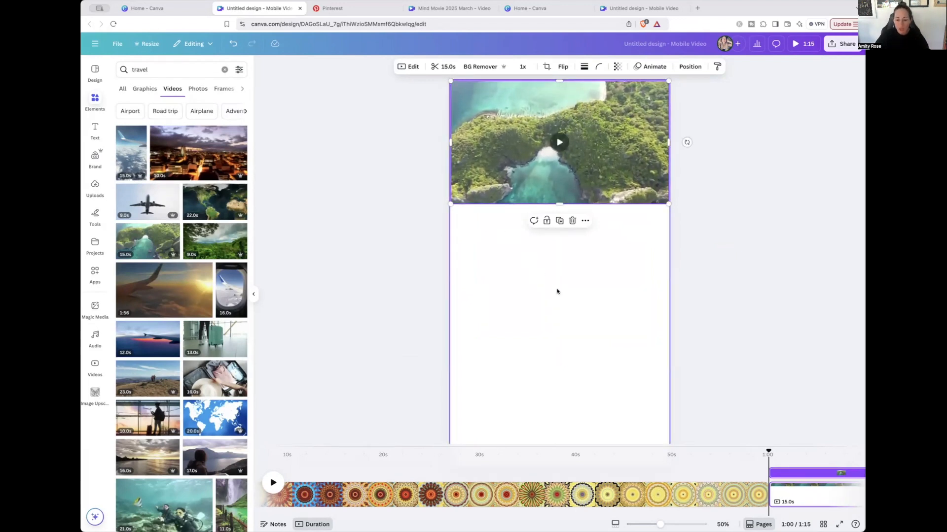
# Add the 13-second airport suitcase video to the page and move the coastline video to the page's lower part
pyautogui.scroll(-4, 186, 263)
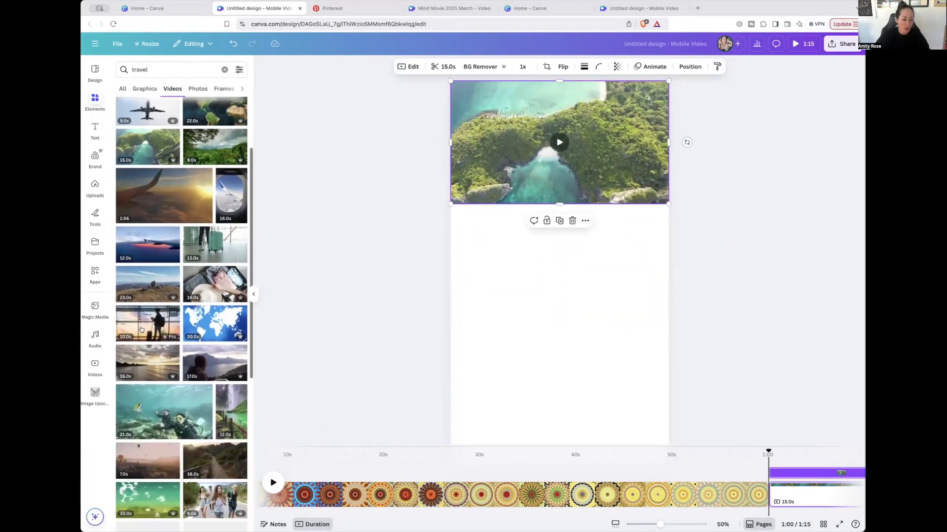
pyautogui.moveTo(198, 245); pyautogui.dragTo(445, 211)
pyautogui.moveTo(577, 108); pyautogui.dragTo(641, 129)
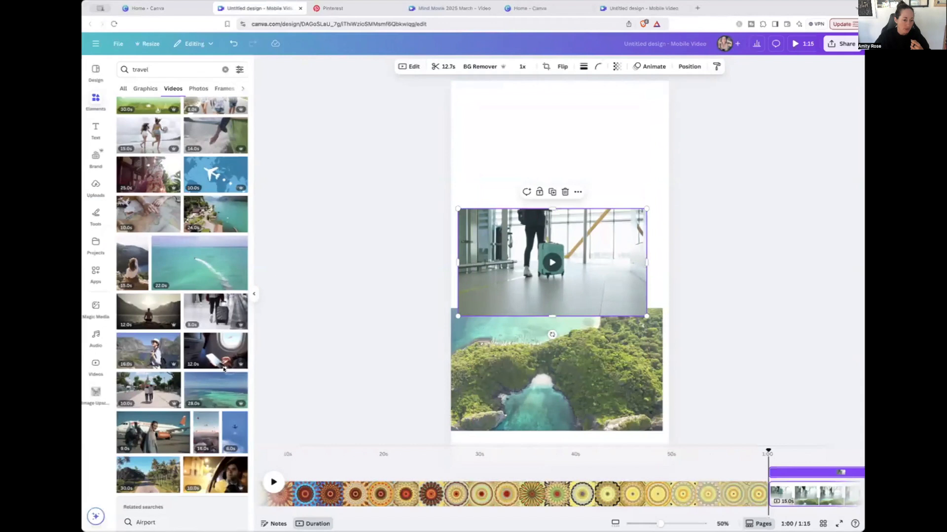
# Add the airplane window seat video at the page's upper edge, scaled to 1,080 by 610
pyautogui.moveTo(223, 369); pyautogui.dragTo(481, 85)
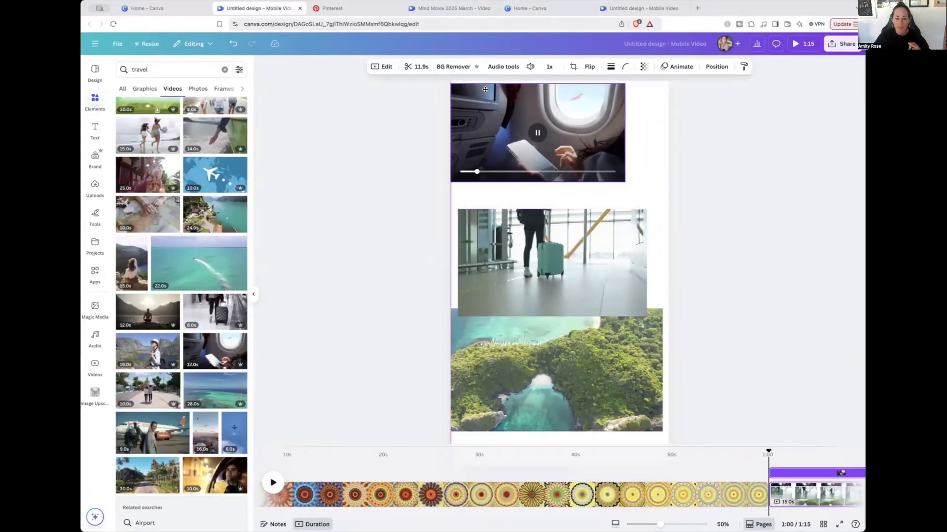
pyautogui.moveTo(626, 187); pyautogui.dragTo(673, 194)
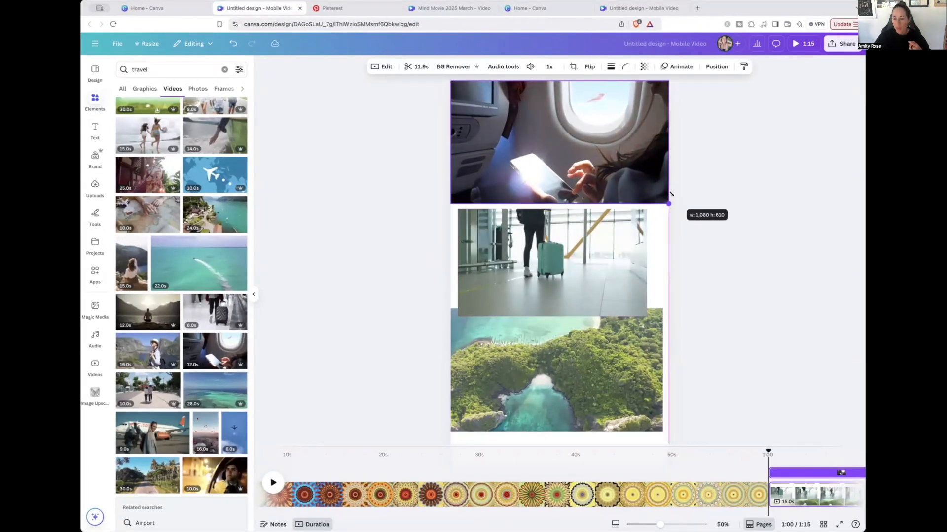
# Fit the suitcase video across the full width of the middle third and align the coastline video beneath it
pyautogui.moveTo(552, 263); pyautogui.dragTo(545, 256)
pyautogui.moveTo(641, 298); pyautogui.dragTo(675, 318)
pyautogui.moveTo(617, 350); pyautogui.dragTo(624, 366)
pyautogui.click(719, 334)
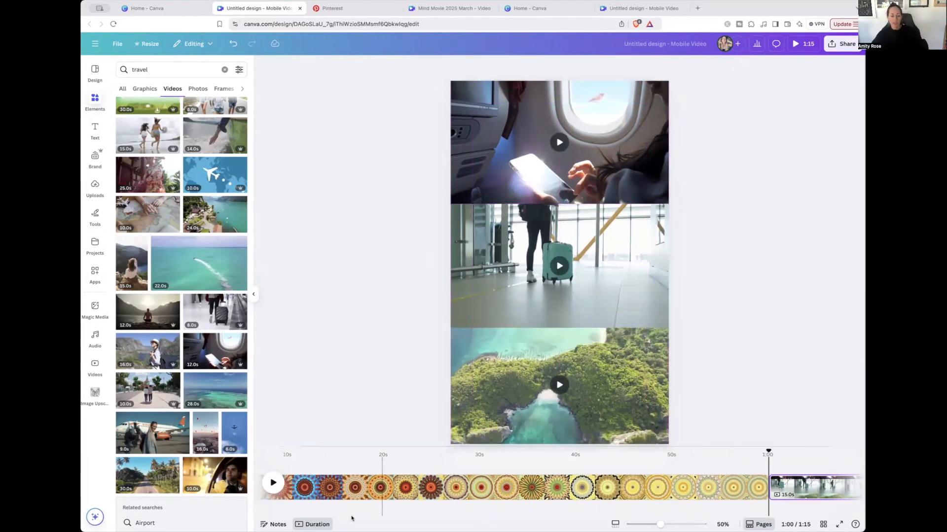
# Preview the transition from the kaleidoscope into the three-video travel page, and trim the travel page to 4.3 seconds
pyautogui.click(676, 461)
pyautogui.click(274, 483)
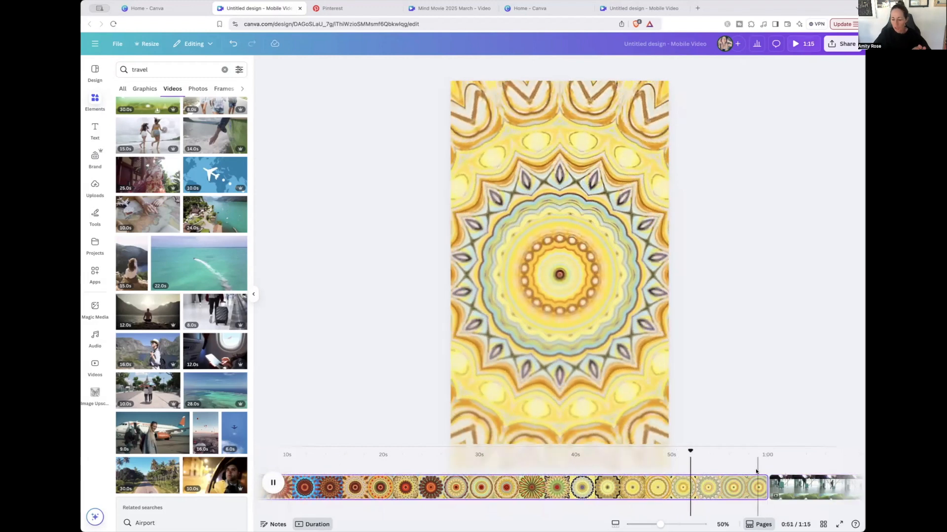
pyautogui.click(756, 472)
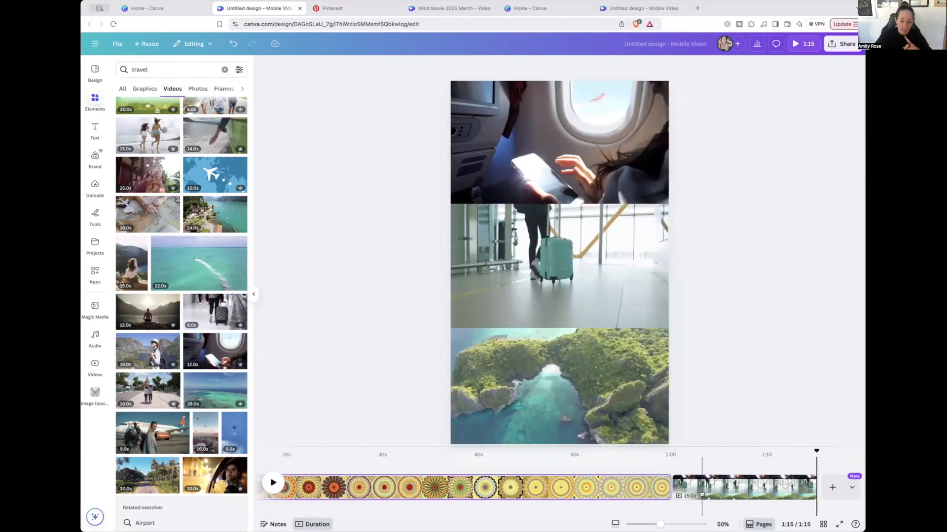
pyautogui.moveTo(812, 488); pyautogui.dragTo(709, 490)
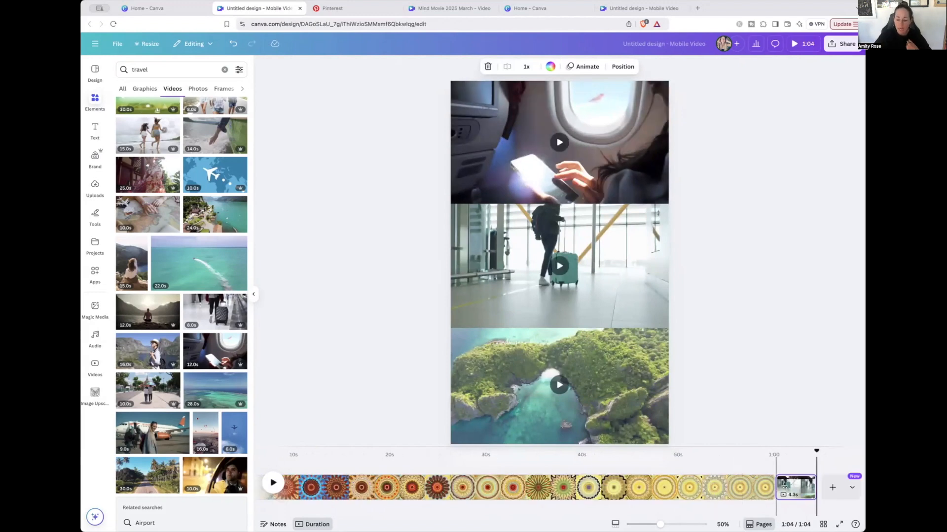
# Add a page filled with the hot-air balloon video, followed by another blank page
pyautogui.click(832, 488)
pyautogui.scroll(-1, 195, 389)
pyautogui.moveTo(208, 404); pyautogui.dragTo(652, 200)
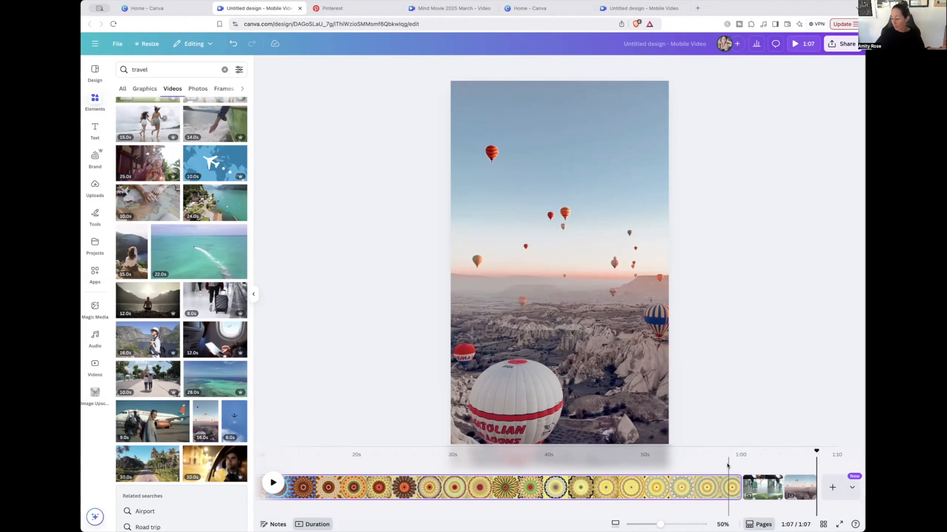
pyautogui.click(833, 488)
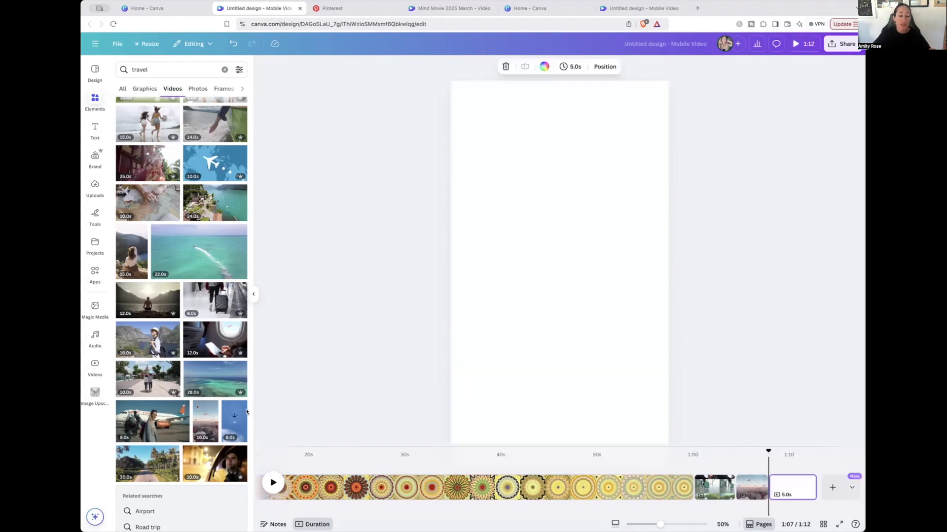
# Switch to Pinterest and search for "travel videos"
pyautogui.hotkey('ctrl', 'Tab')
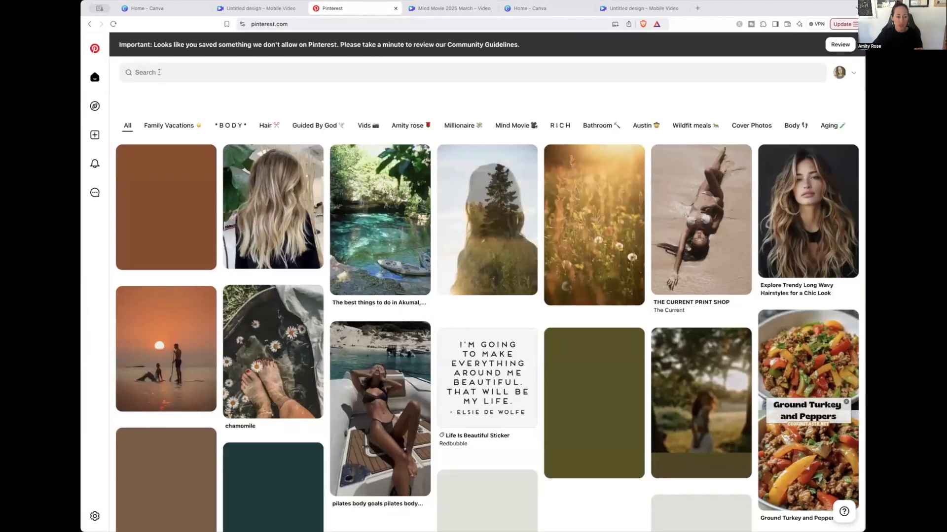
pyautogui.click(473, 72)
pyautogui.write('ta')
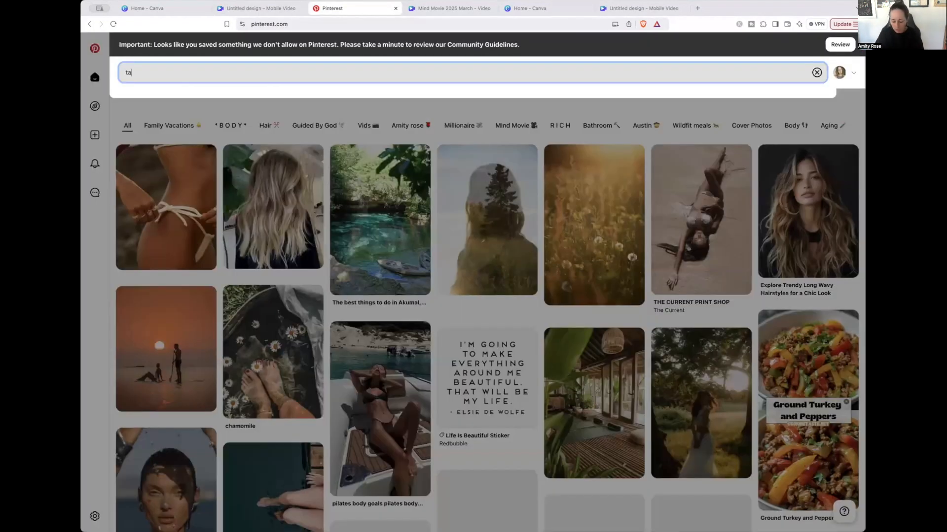
pyautogui.write('avel')
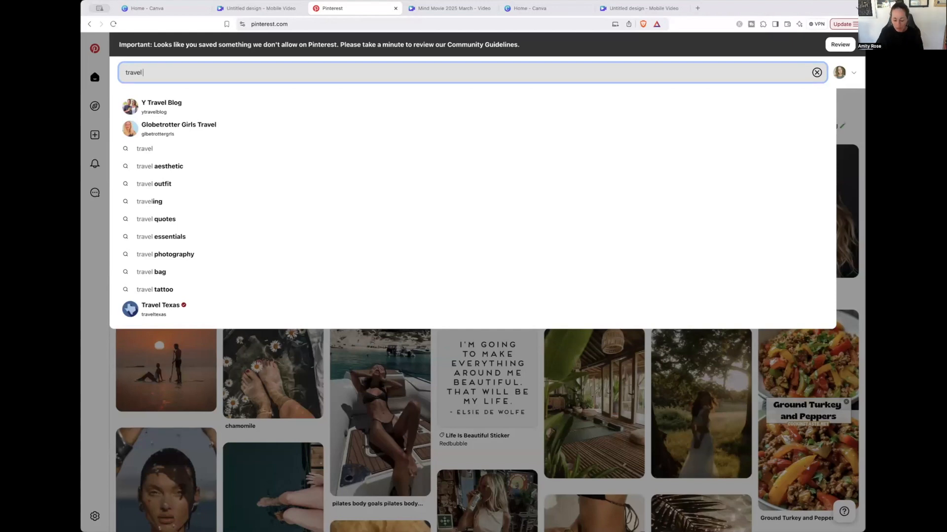
pyautogui.write(' videos')
pyautogui.press('Return')
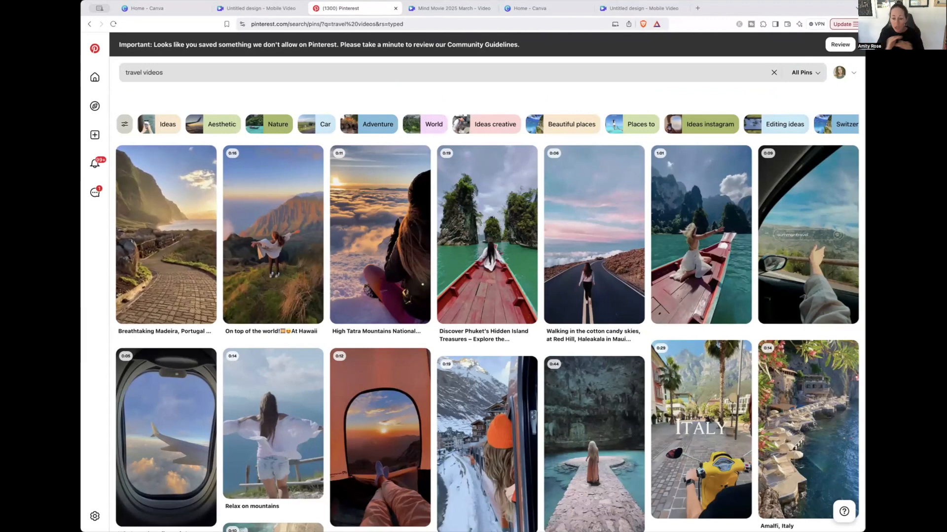
# Open the "On top of the world" Hawaii video pin and pause its playback
pyautogui.click(304, 219)
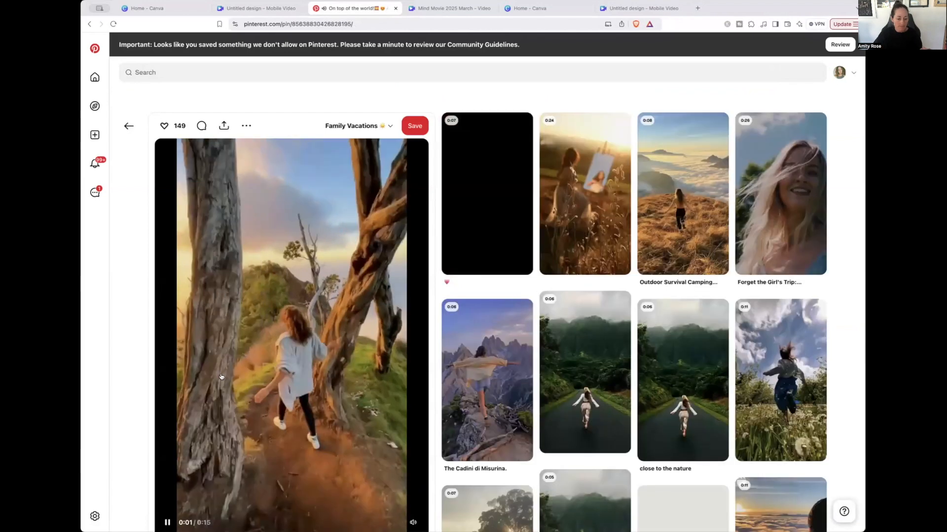
pyautogui.click(329, 511)
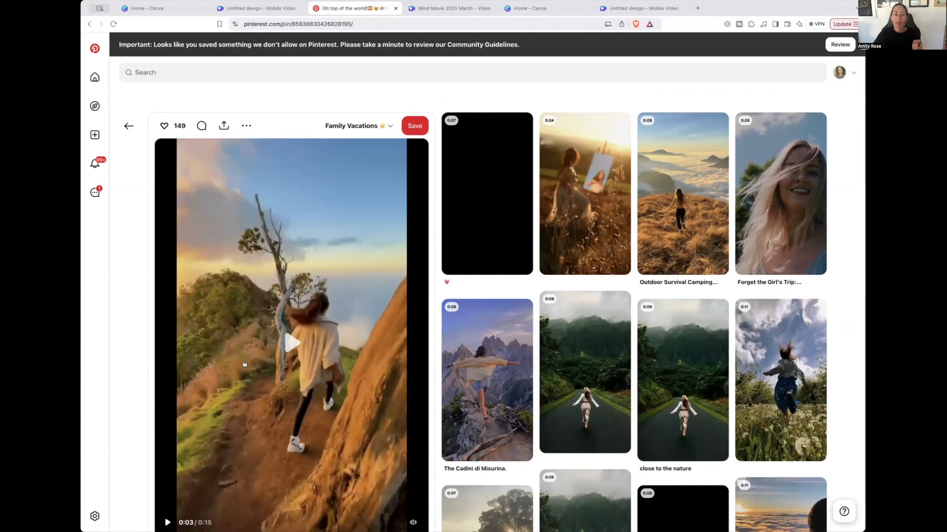
# Return to the Canva mobile video design and show the photo results for travel
pyautogui.click(255, 8)
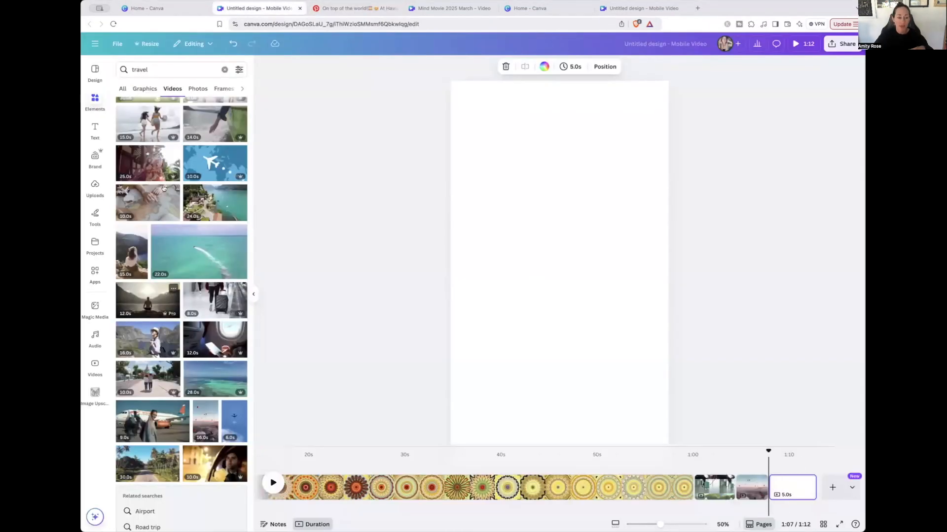
pyautogui.click(126, 89)
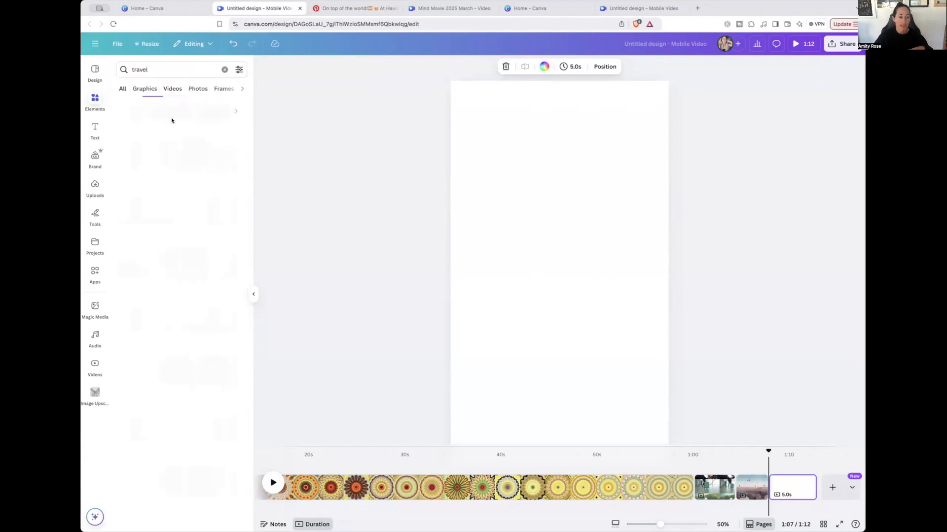
pyautogui.click(198, 89)
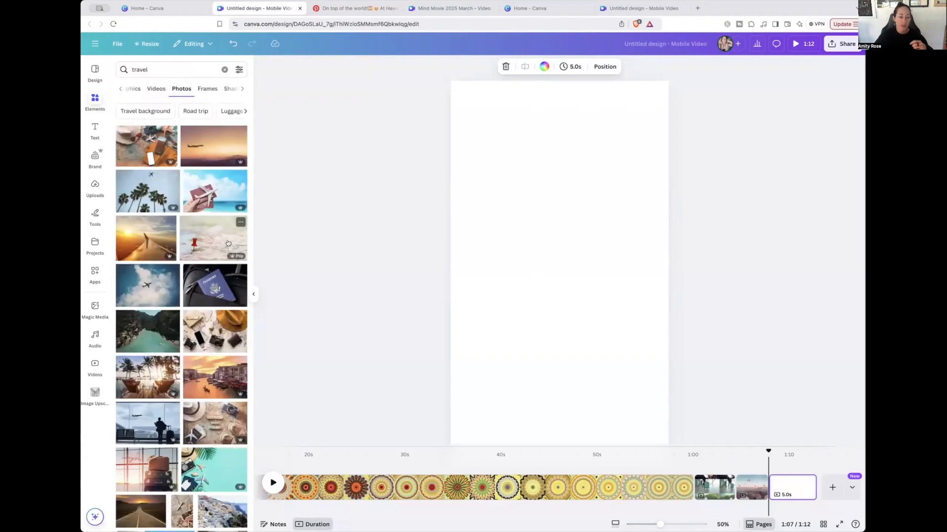
# Place the airplane-in-clouds photo across the top of the blank page and the passport photo at full width below it
pyautogui.moveTo(148, 286); pyautogui.dragTo(483, 111)
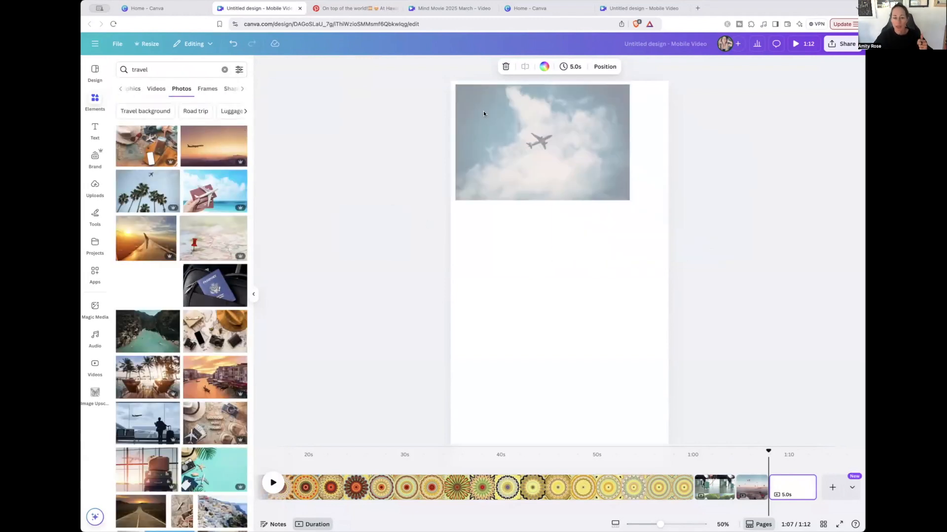
pyautogui.moveTo(215, 285); pyautogui.dragTo(576, 268)
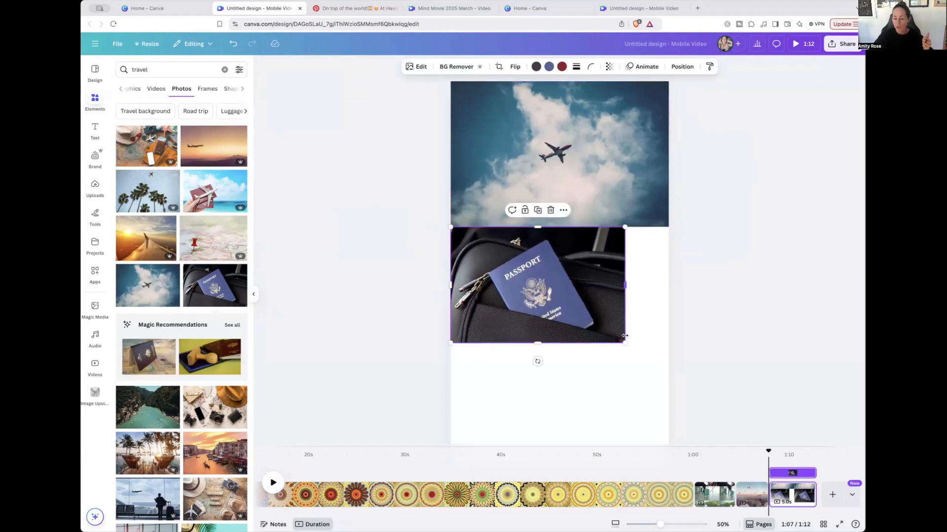
pyautogui.moveTo(624, 336); pyautogui.dragTo(669, 372)
# Move the passport photo to the page bottom and add the turquoise river canyon photo at full width between the other two
pyautogui.click(148, 407)
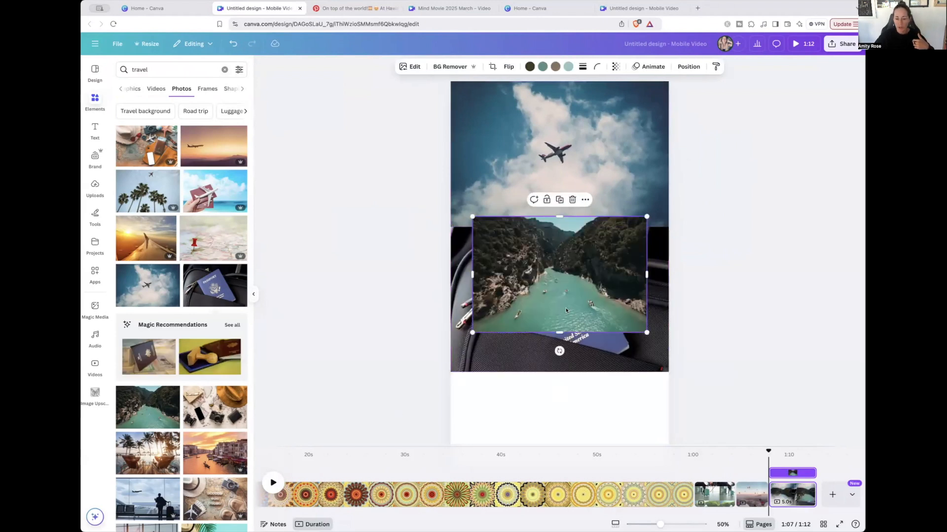
pyautogui.moveTo(566, 310); pyautogui.dragTo(566, 267)
pyautogui.click(558, 347)
pyautogui.moveTo(556, 335); pyautogui.dragTo(556, 409)
pyautogui.moveTo(545, 214); pyautogui.dragTo(546, 245)
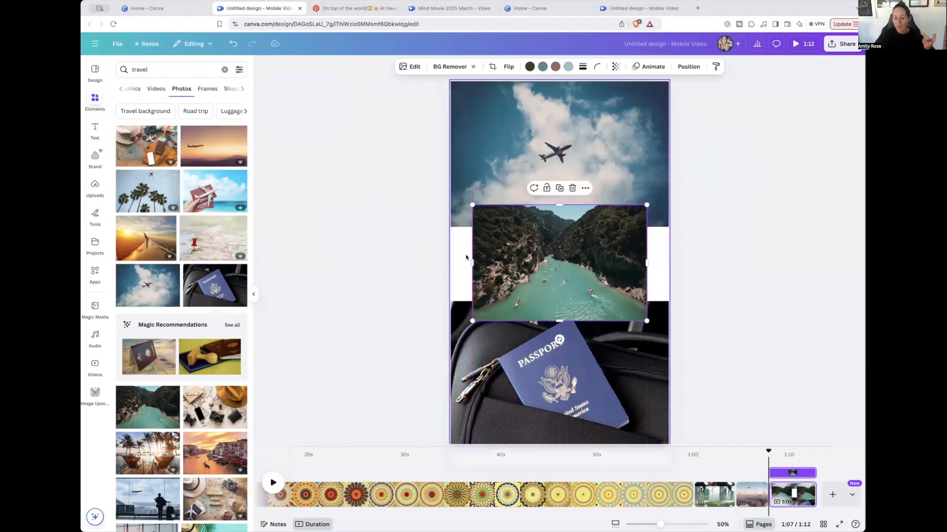
pyautogui.moveTo(471, 263); pyautogui.dragTo(451, 264)
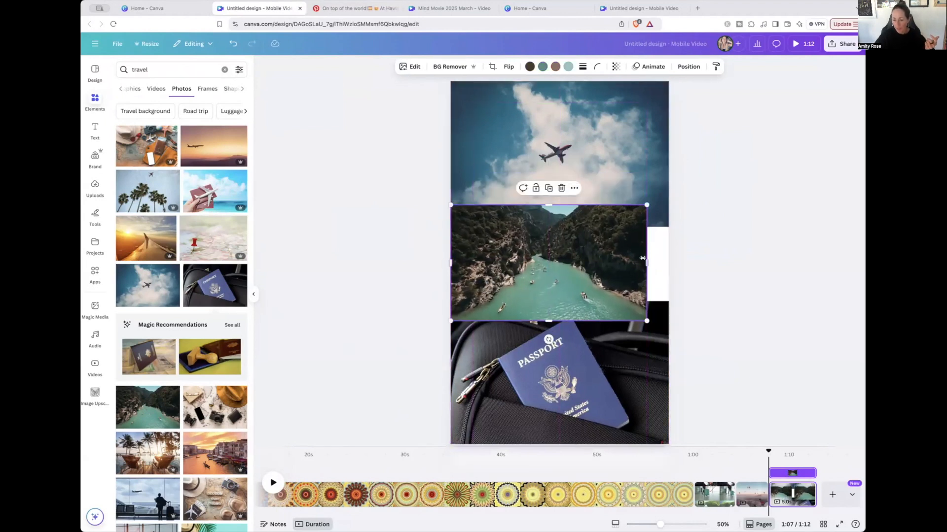
pyautogui.moveTo(647, 263); pyautogui.dragTo(667, 264)
pyautogui.click(739, 265)
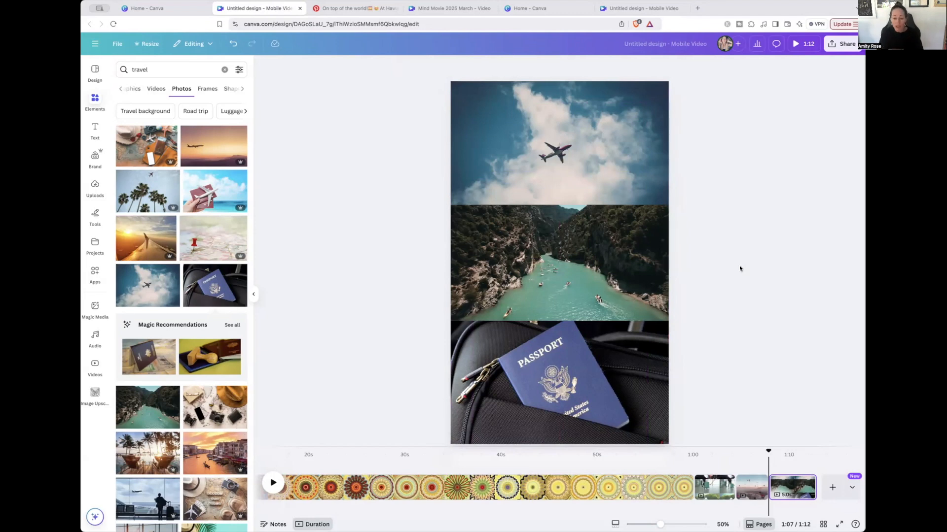
# Trim the three-photo page's duration to 2.1 seconds
pyautogui.moveTo(807, 482); pyautogui.dragTo(794, 483)
pyautogui.click(789, 461)
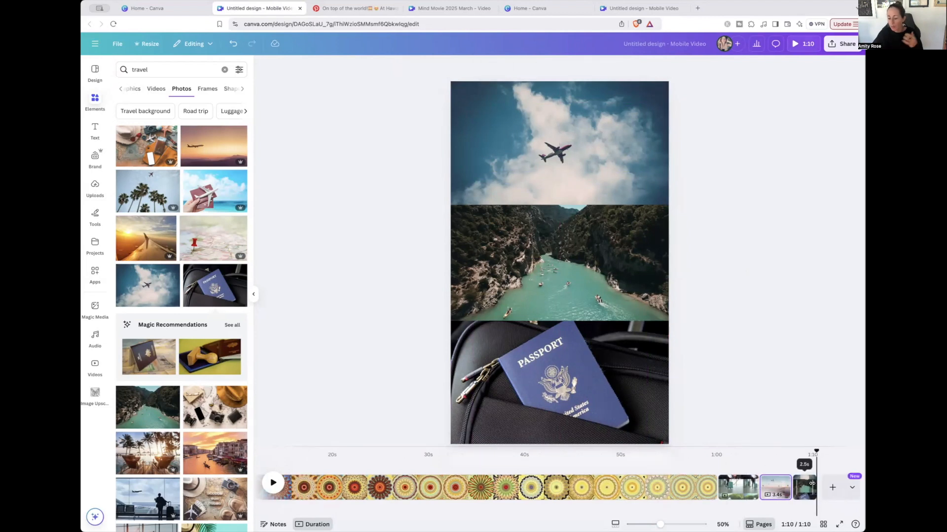
pyautogui.moveTo(812, 487); pyautogui.dragTo(808, 487)
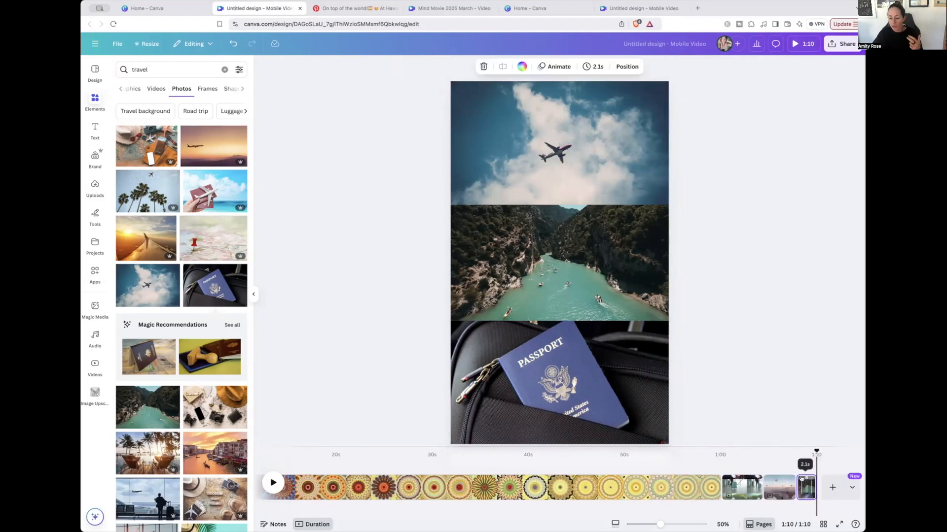
# Preview the kaleidoscope intro around 0:25 and the three-clip travel page around 1:01
pyautogui.click(272, 483)
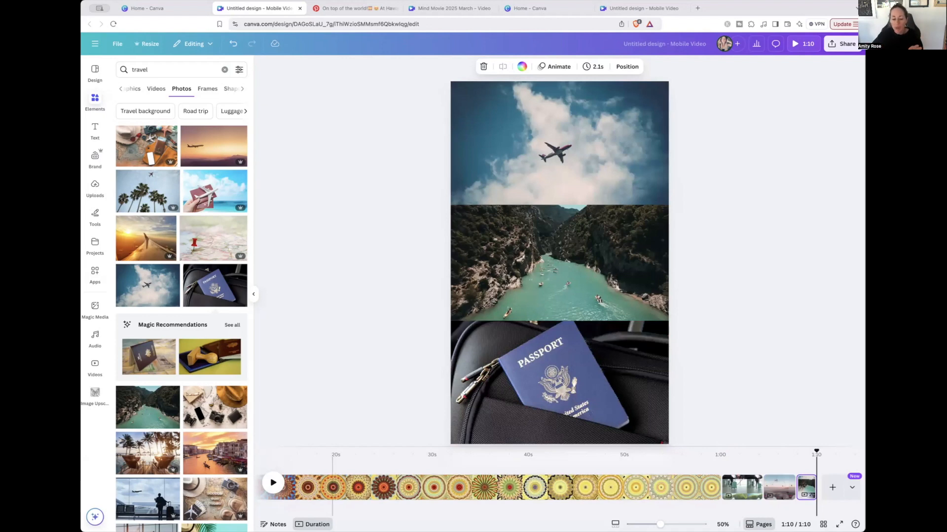
pyautogui.click(389, 488)
pyautogui.click(273, 483)
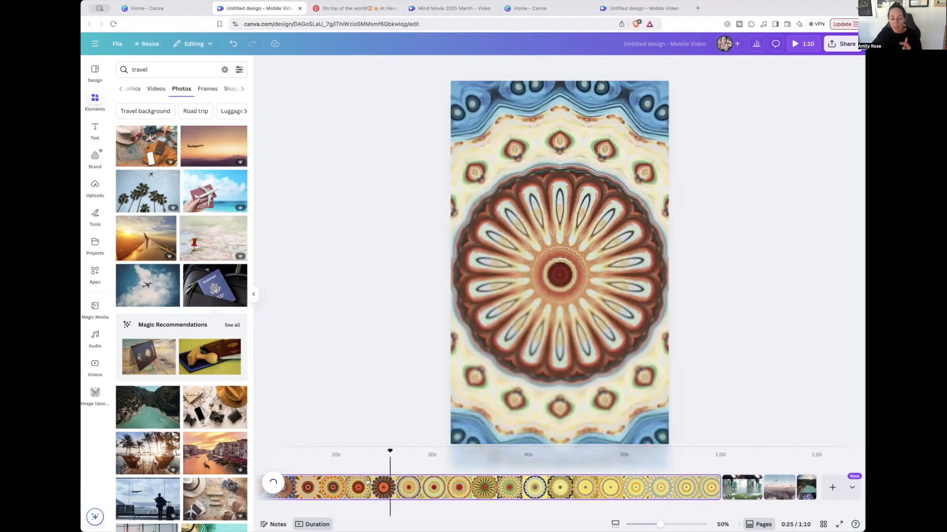
pyautogui.click(737, 456)
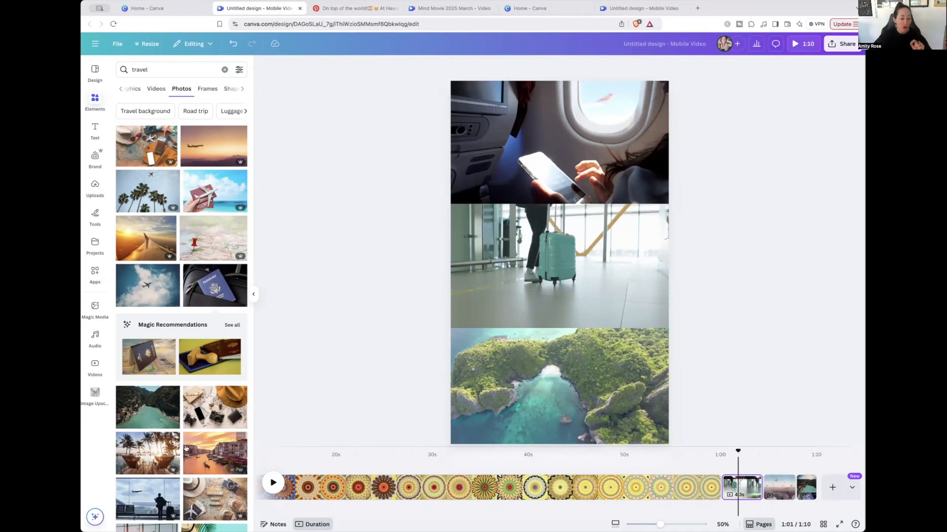
# Search the audio library for "Cinematic" music
pyautogui.click(95, 337)
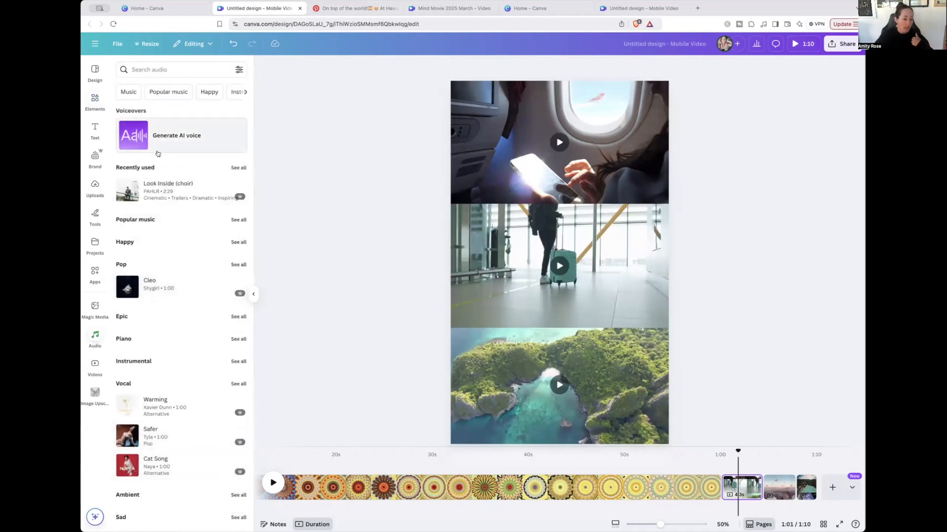
pyautogui.click(144, 70)
pyautogui.write('cinematic')
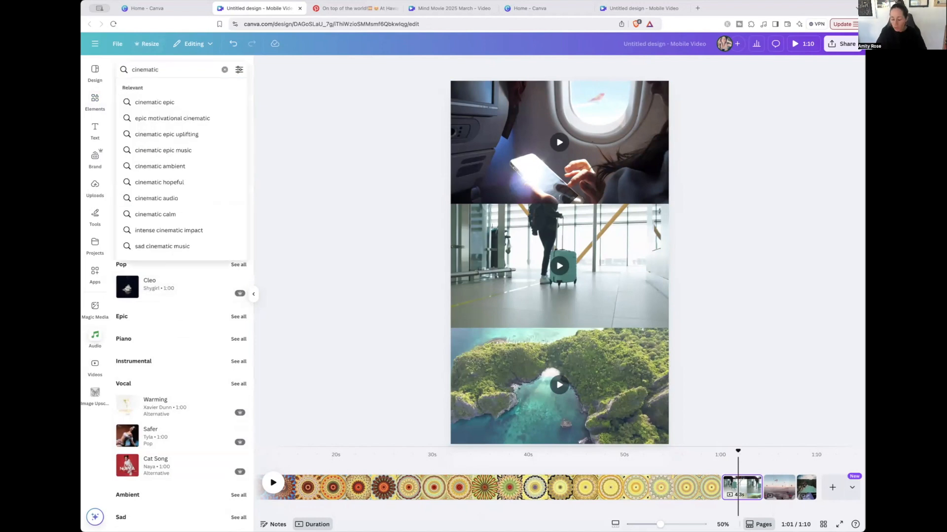
pyautogui.press('Return')
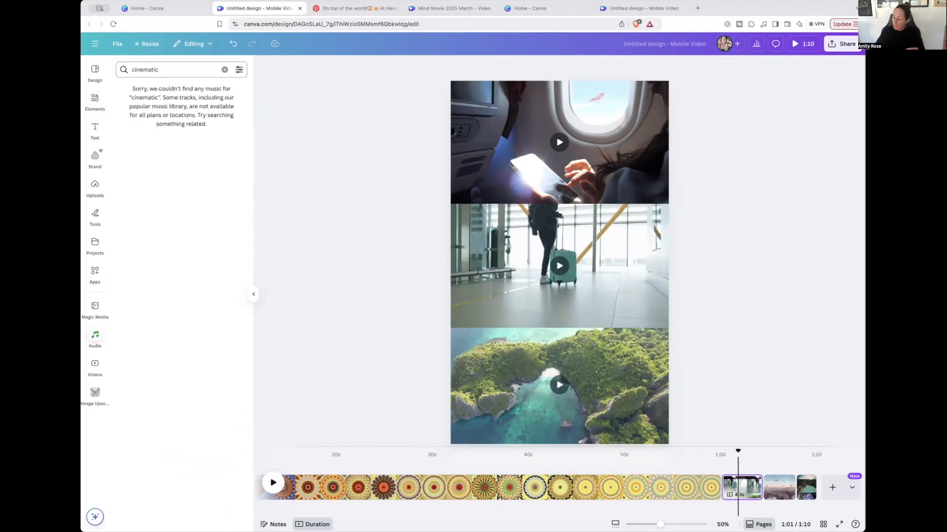
pyautogui.click(224, 70)
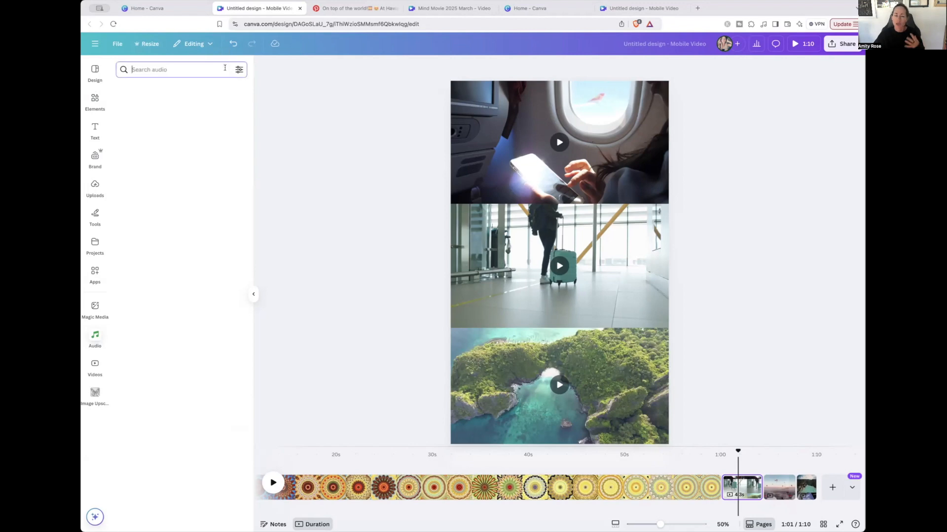
pyautogui.click(154, 197)
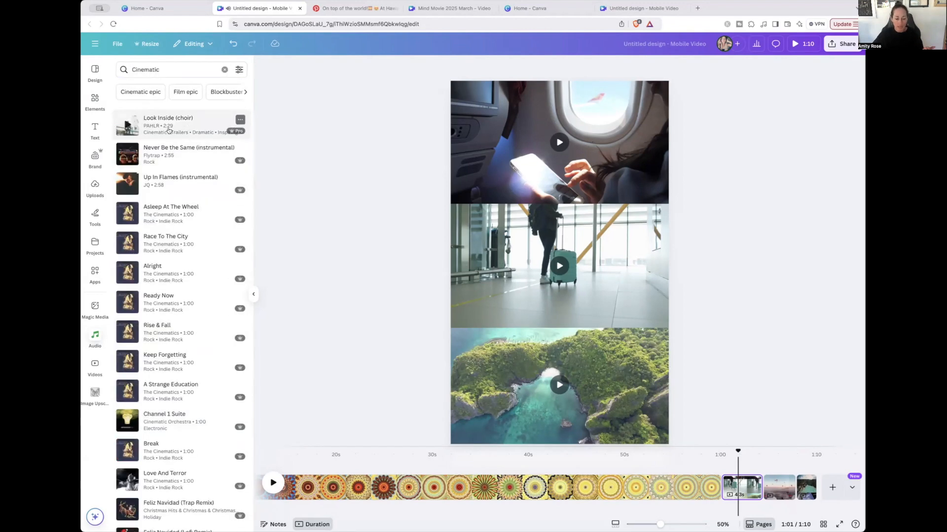
# Add the "Look Inside (choir)" track to the video as a soundtrack starting at the kaleidoscope intro
pyautogui.moveTo(193, 180); pyautogui.dragTo(439, 486)
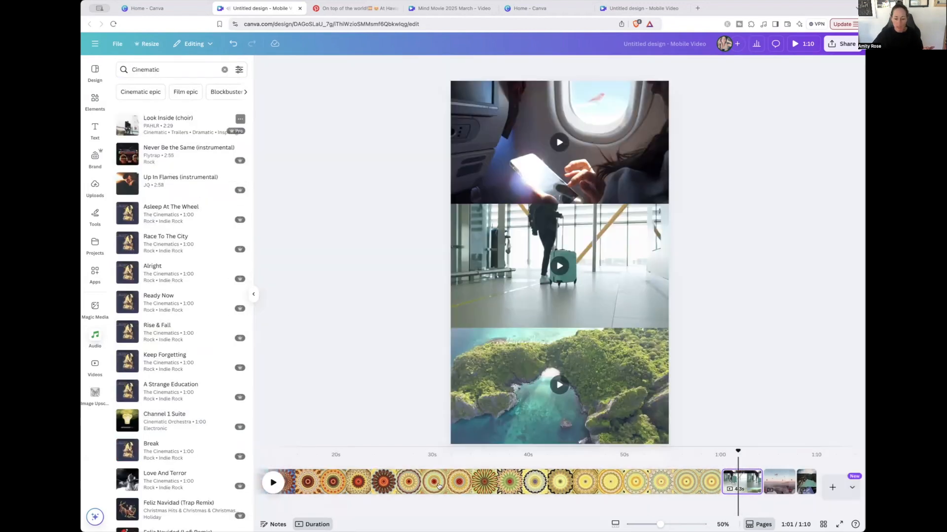
pyautogui.moveTo(236, 122); pyautogui.dragTo(424, 467)
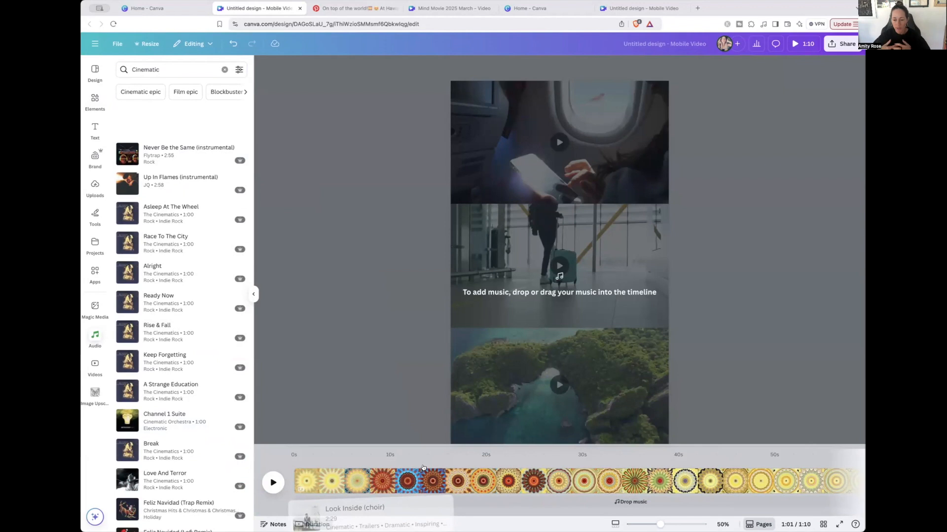
pyautogui.moveTo(423, 467); pyautogui.dragTo(423, 468)
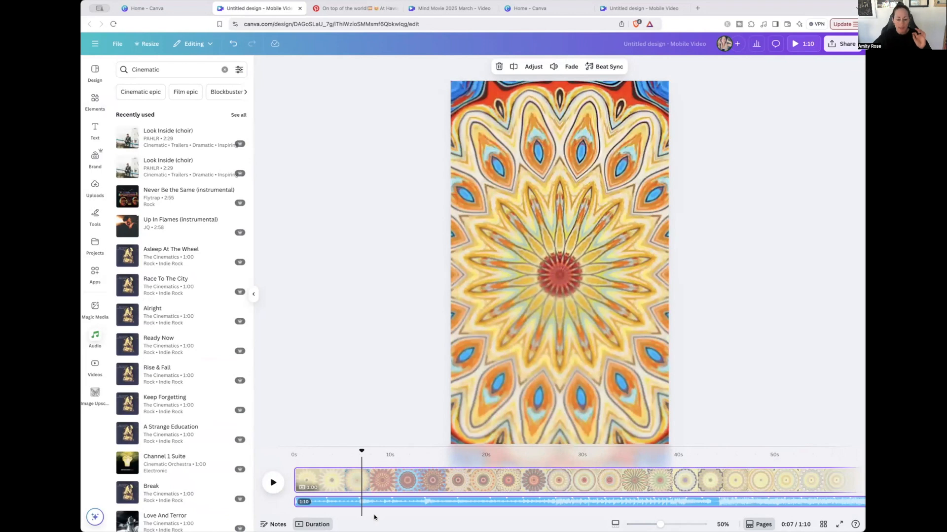
# Return the playhead to the start of the video and review how the soundtrack lines up with the pages
pyautogui.click(307, 453)
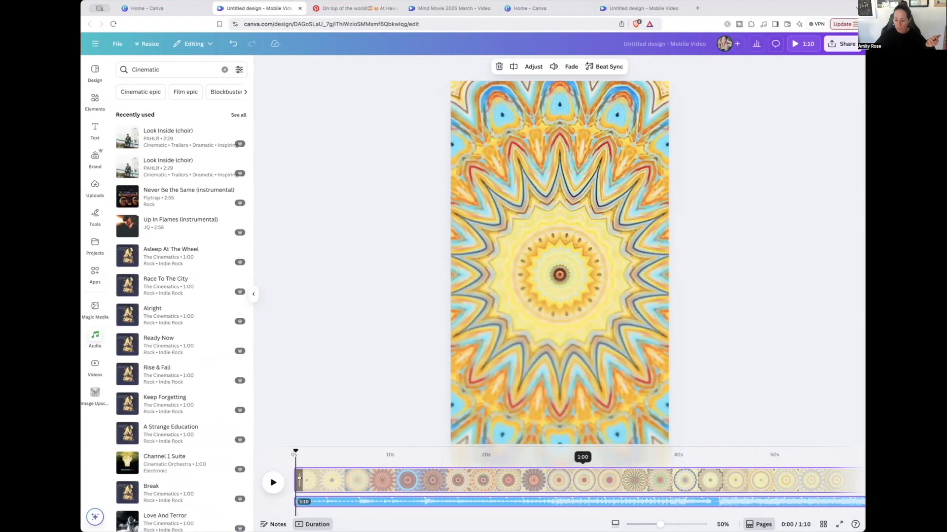
pyautogui.click(299, 464)
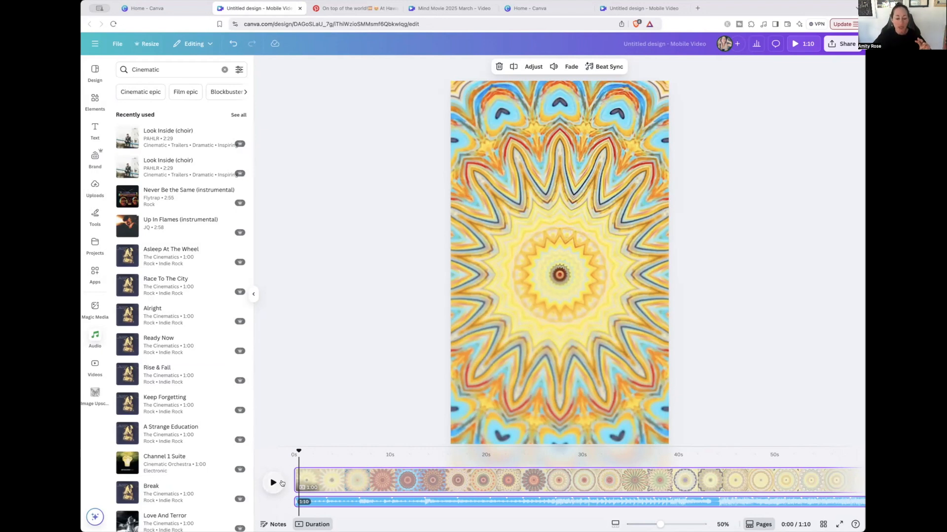
pyautogui.hscroll(5, 665, 477)
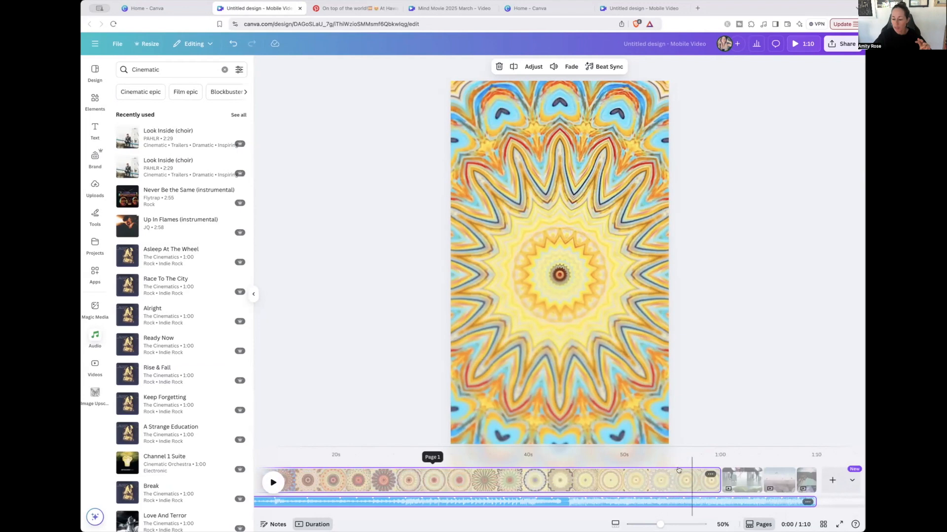
pyautogui.click(677, 480)
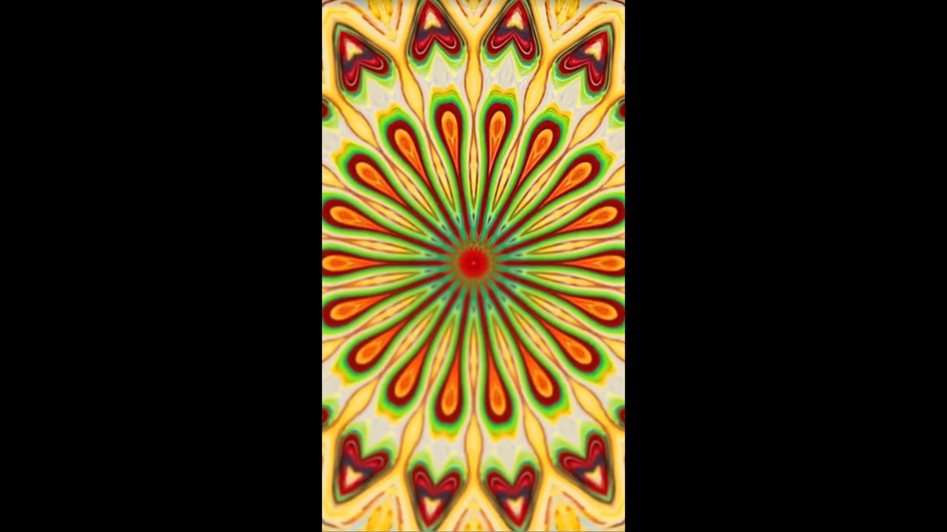